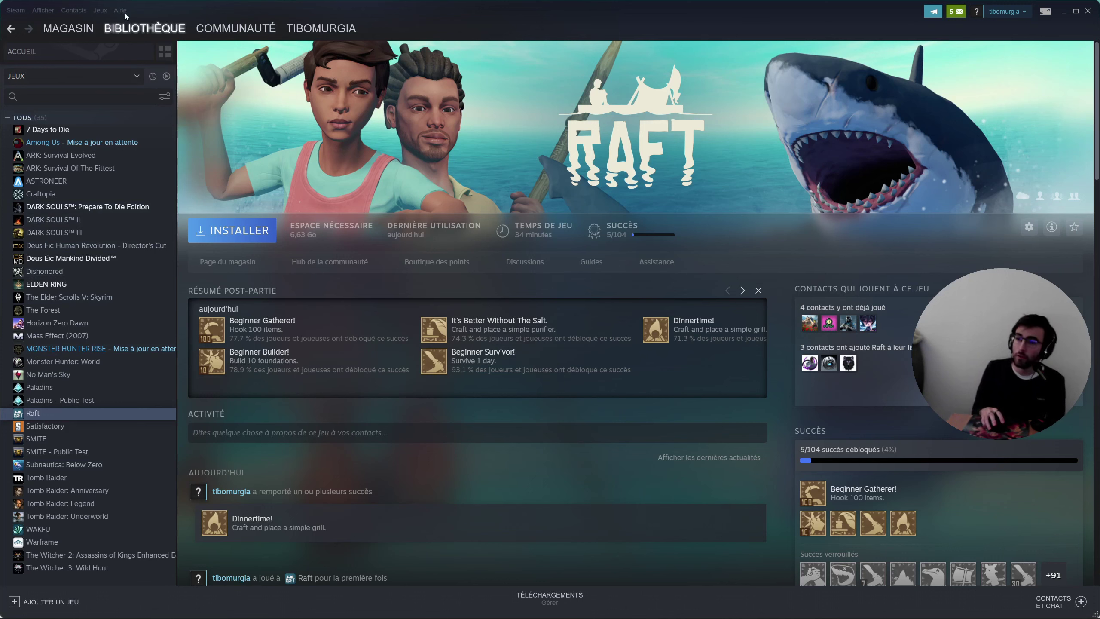
# Open the Steam Support page
pyautogui.moveTo(118, 29)
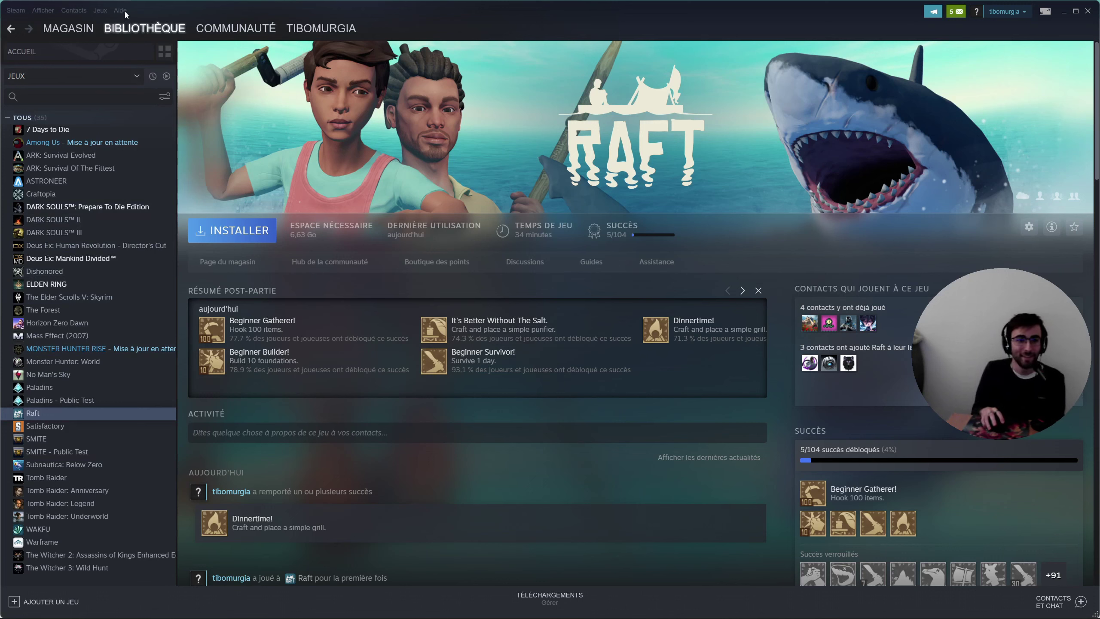
pyautogui.click(123, 11)
pyautogui.moveTo(129, 26)
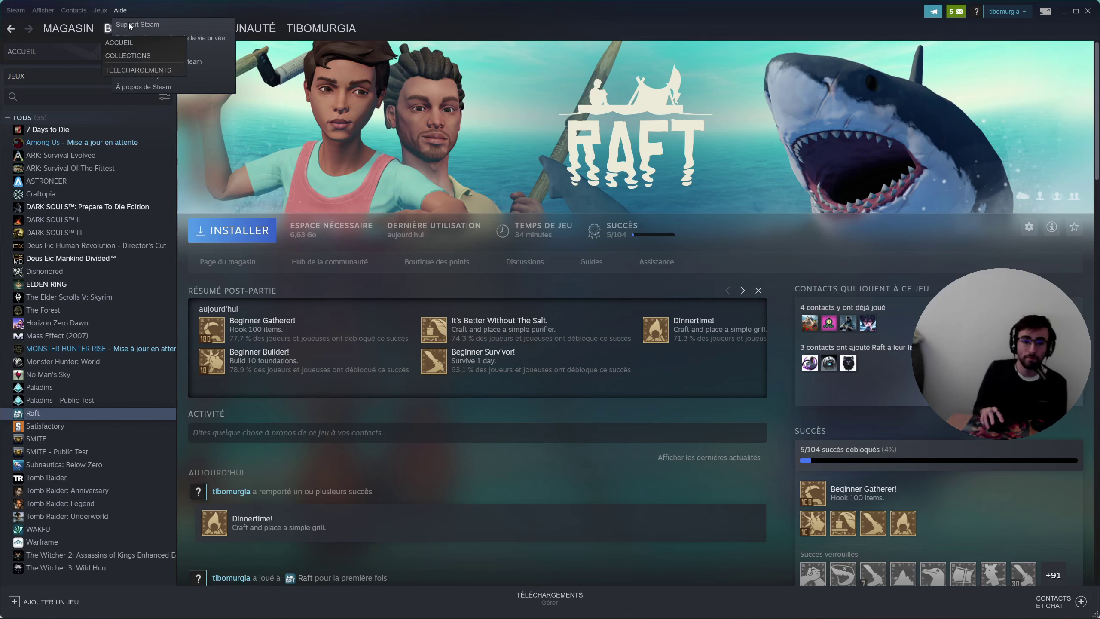
pyautogui.click(129, 24)
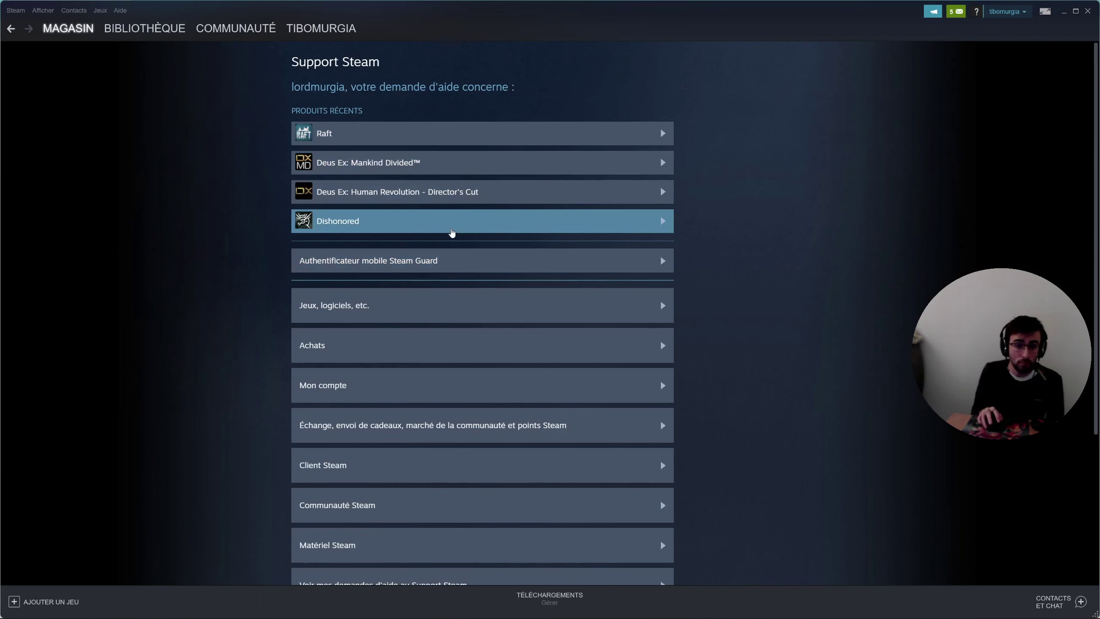
# Review the problem types for Deus Ex: Human Revolution - Director's Cut, including "Je l'ai acheté par erreur", and return to the recent products
pyautogui.click(481, 198)
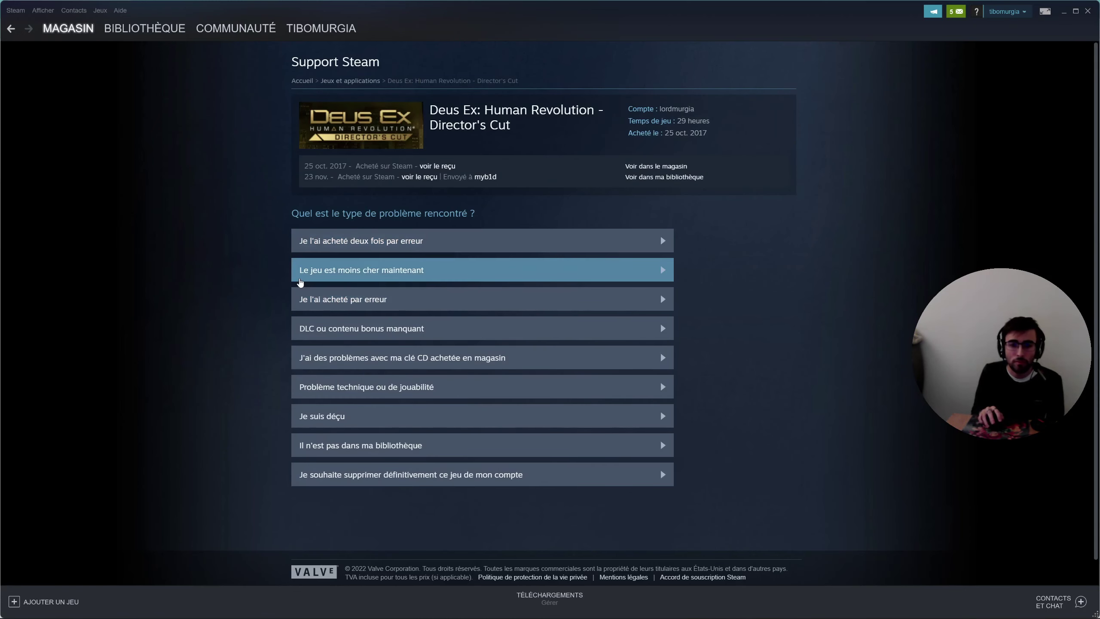
pyautogui.click(11, 28)
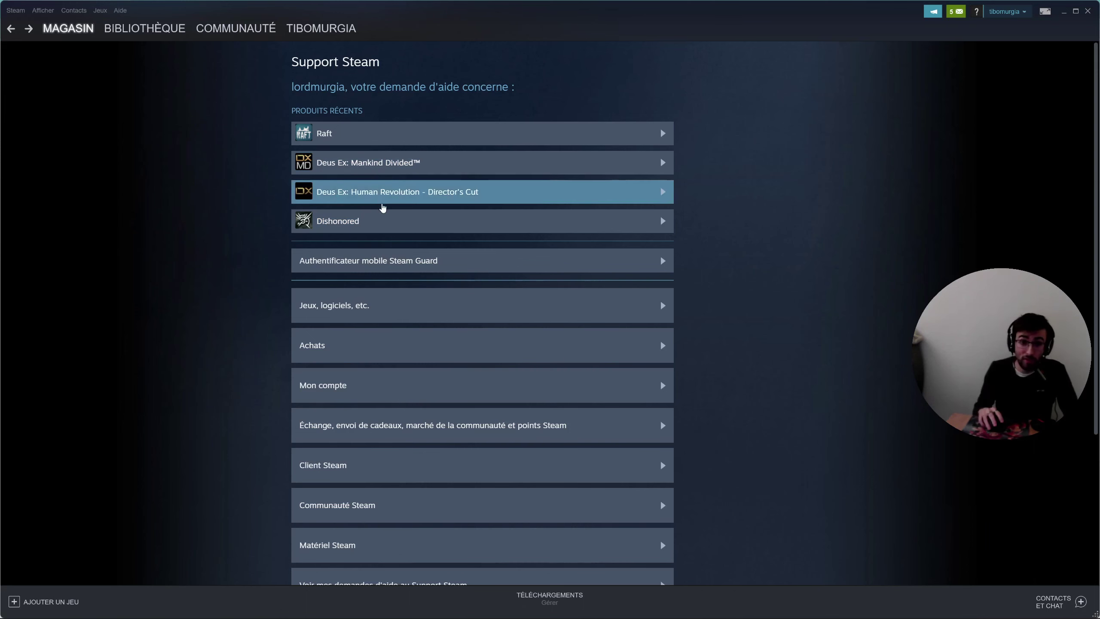
pyautogui.click(408, 202)
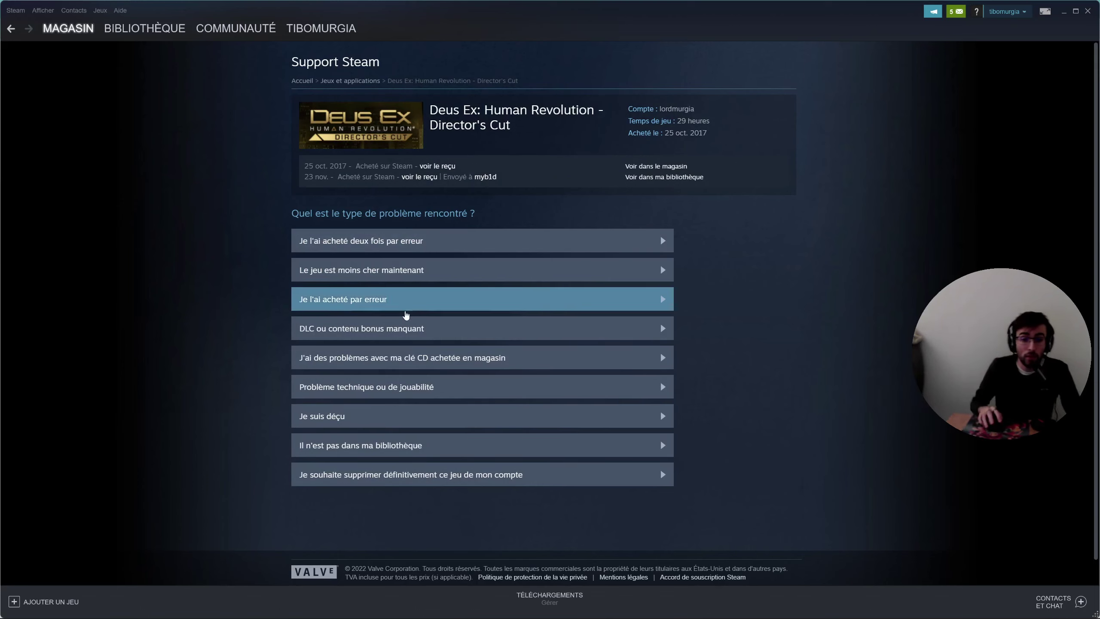
pyautogui.click(404, 304)
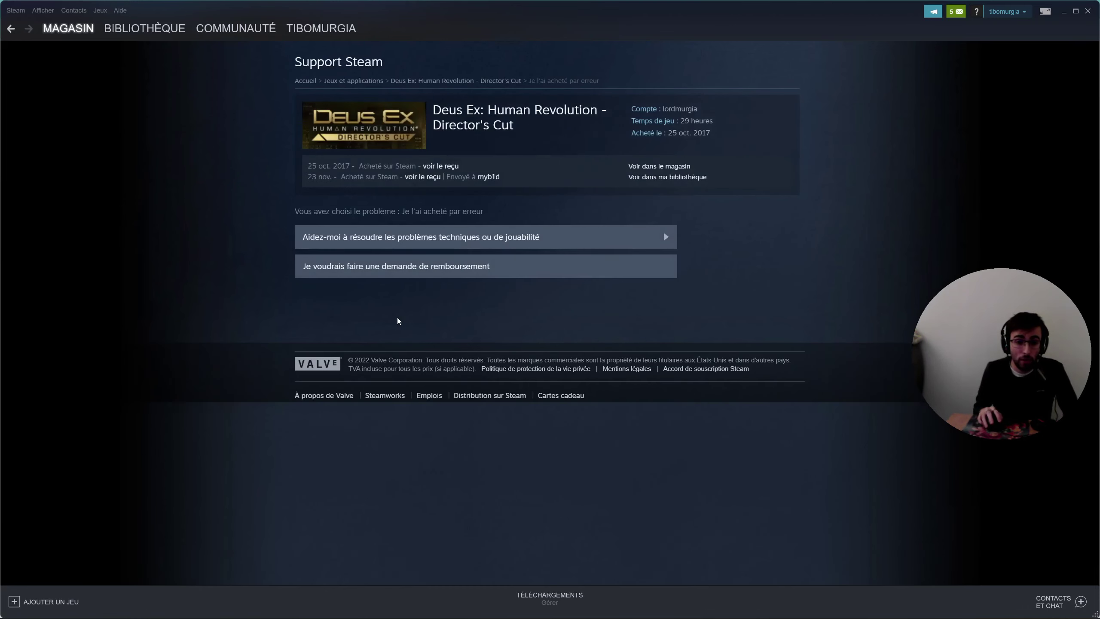
pyautogui.click(11, 28)
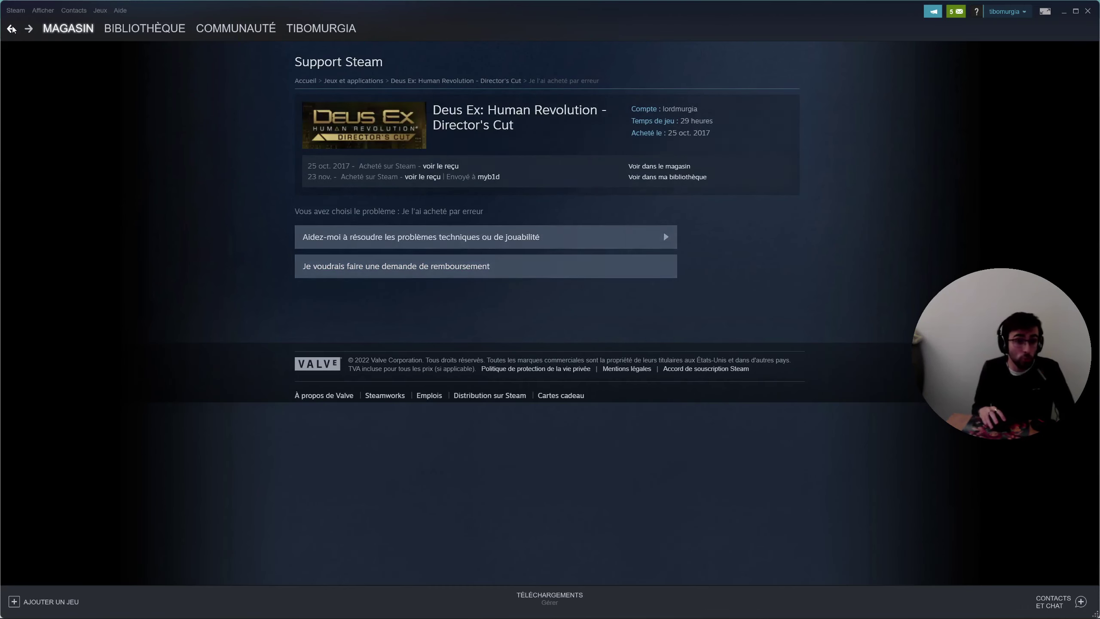
pyautogui.click(11, 29)
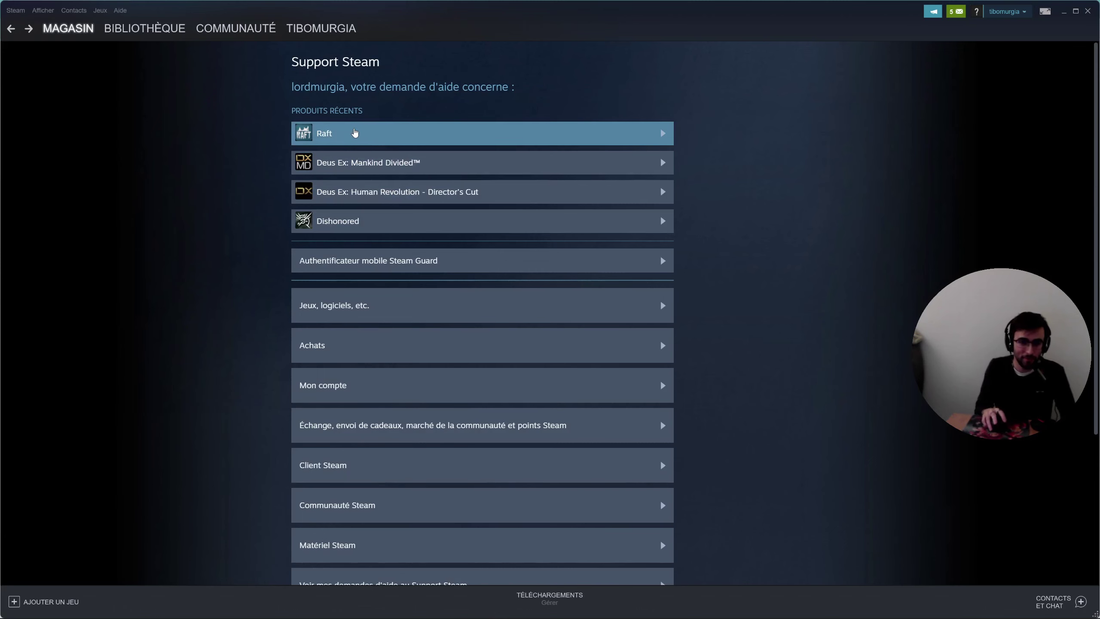
# Check Raft's help on store-bought CD keys, and start a refund request for the game under "Je suis déçu"
pyautogui.click(355, 141)
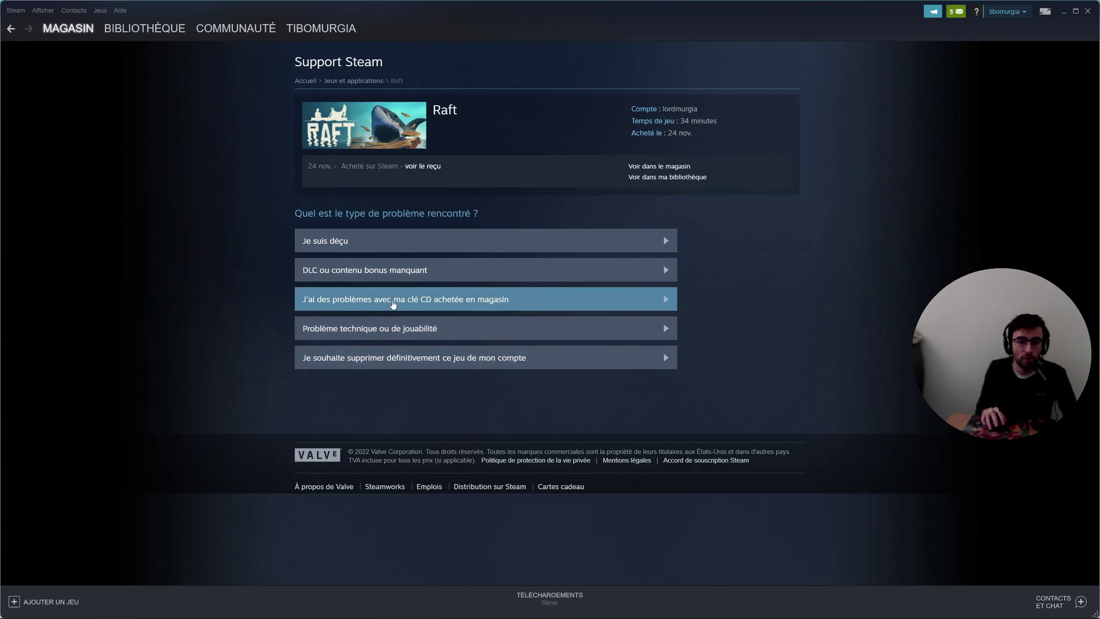
pyautogui.click(440, 300)
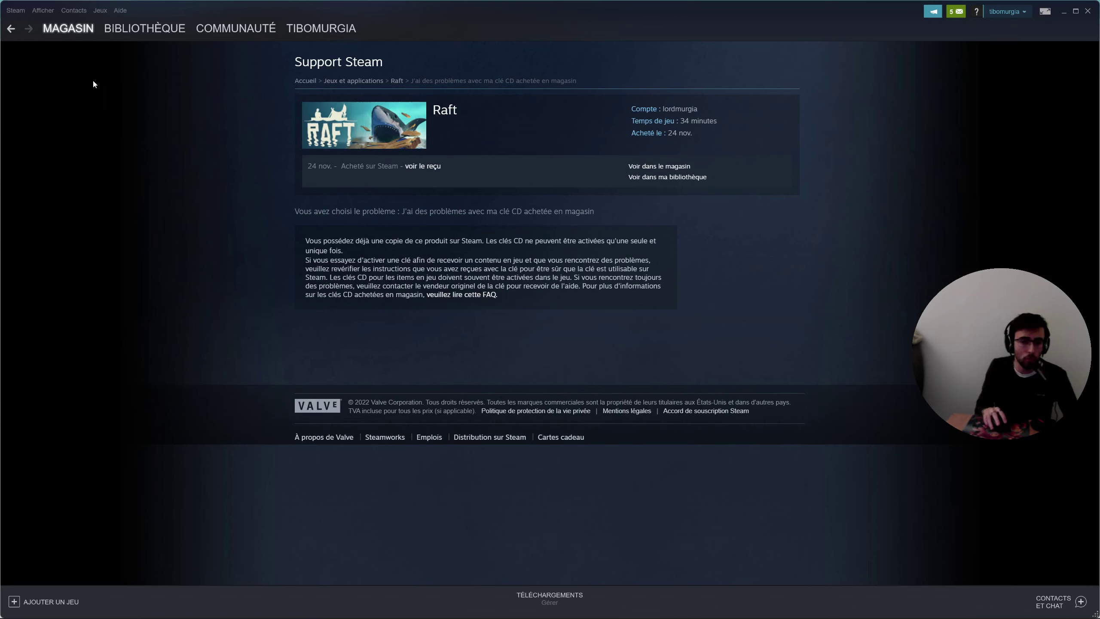
pyautogui.click(12, 29)
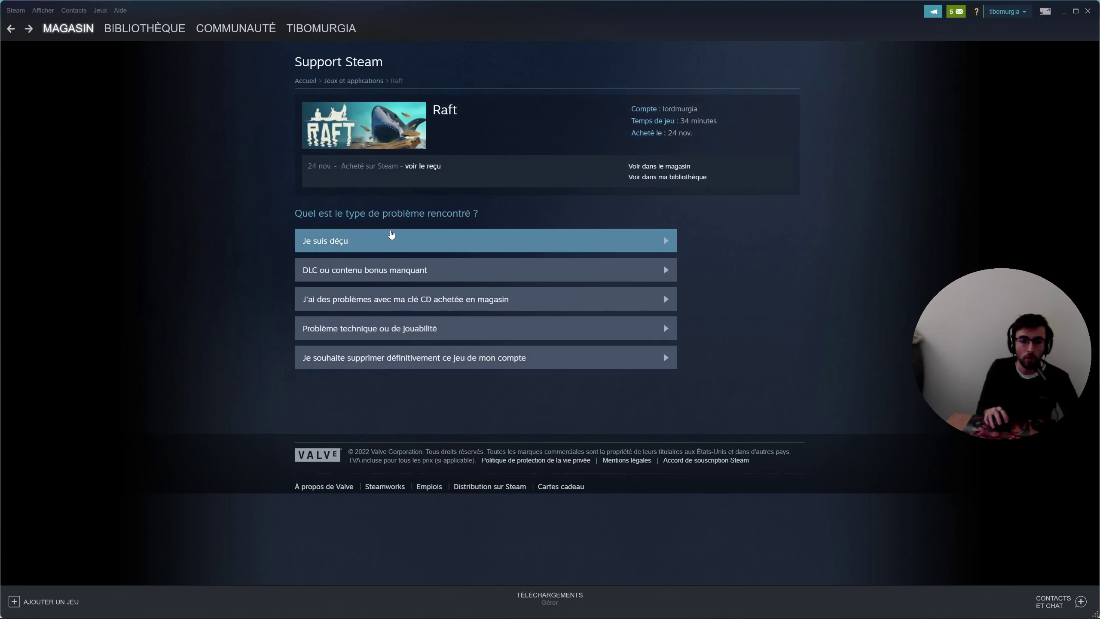
pyautogui.click(446, 246)
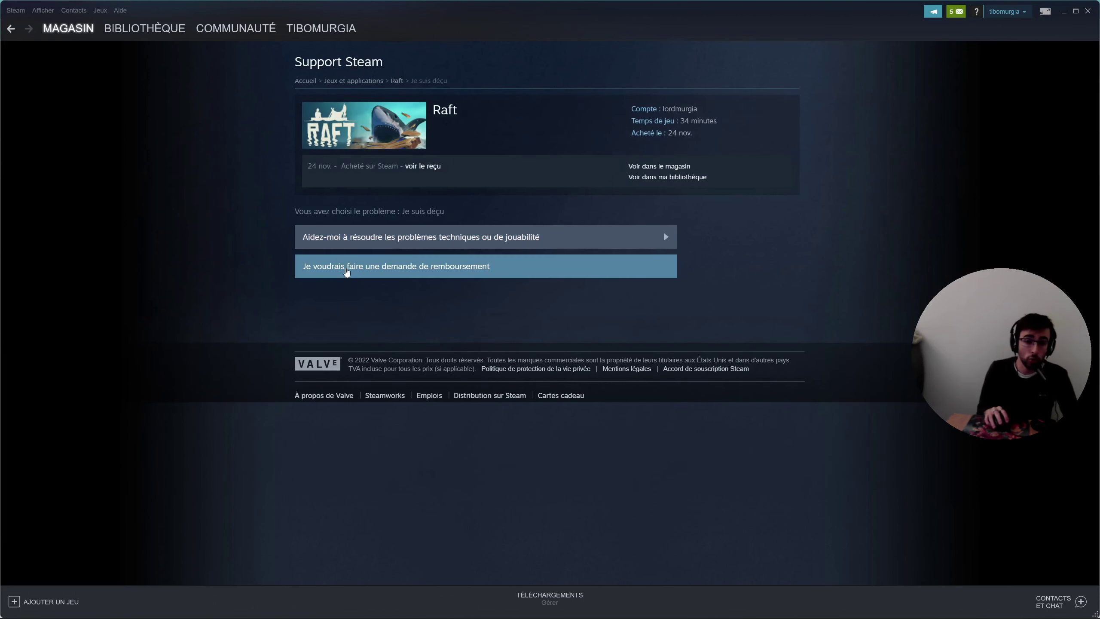
pyautogui.click(457, 275)
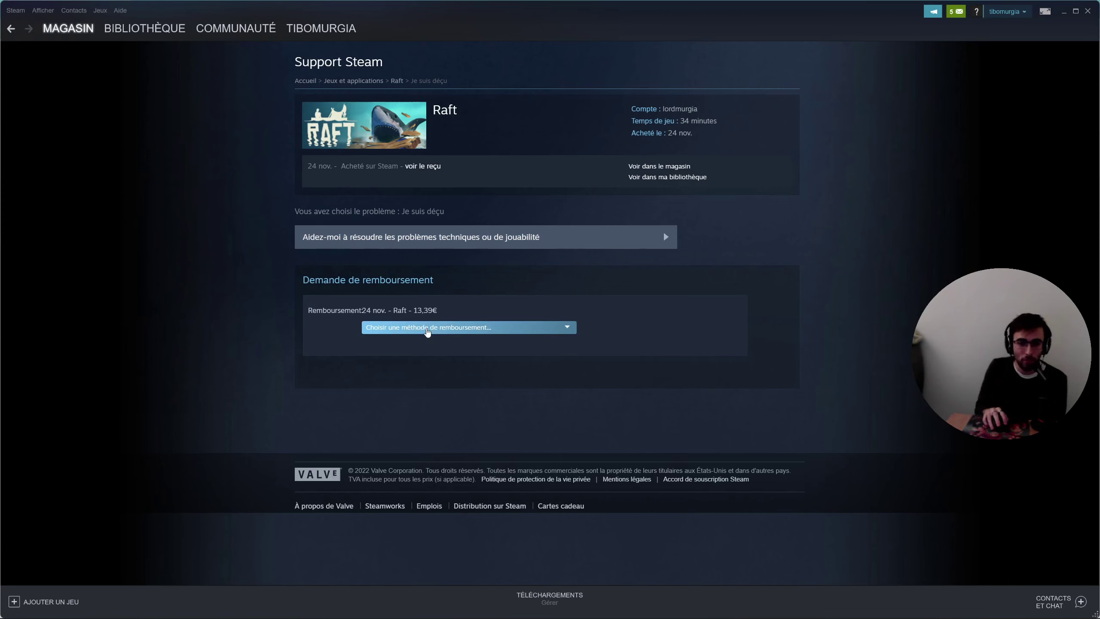
# Set the refund method to the Carte Bleue and the refund reason to "Ça ne me plaît pas"
pyautogui.click(427, 329)
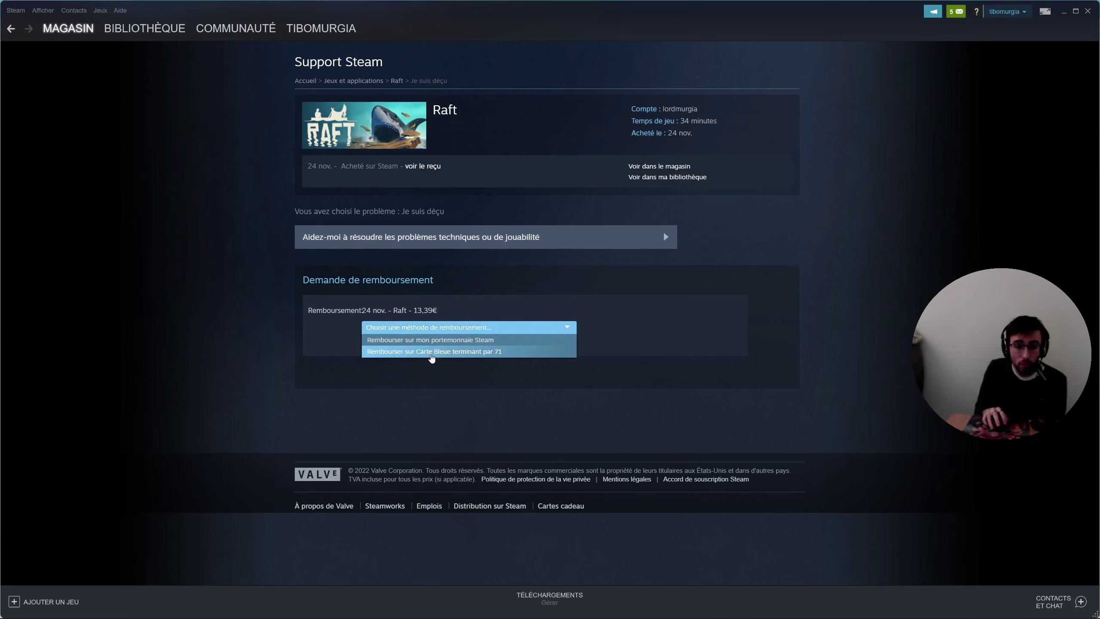
pyautogui.click(431, 352)
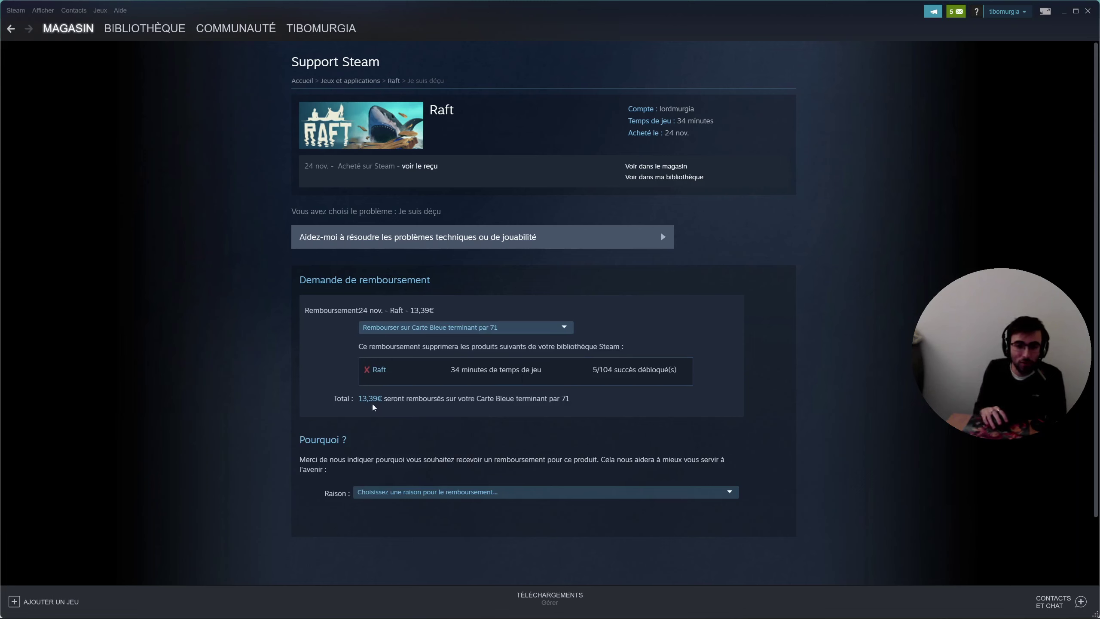
pyautogui.click(450, 493)
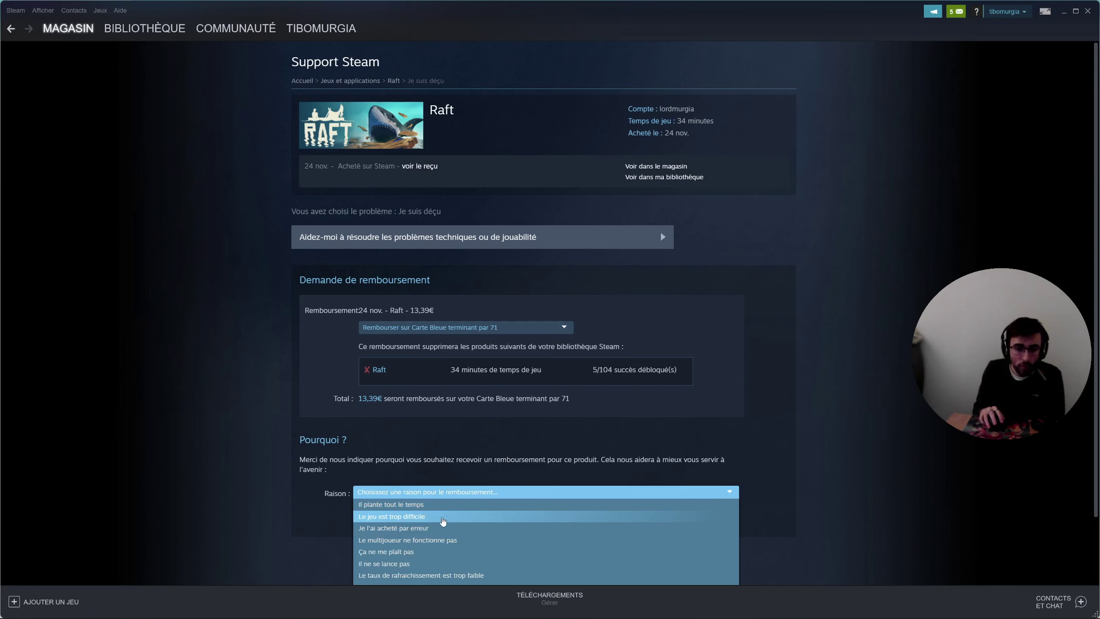
pyautogui.click(428, 554)
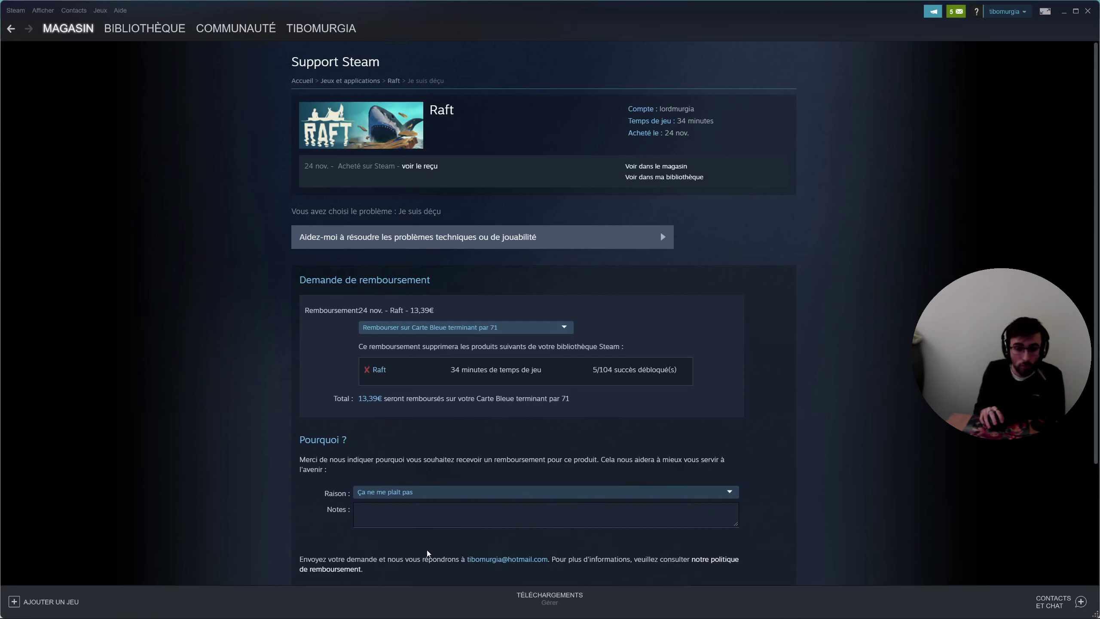
# Add the note "Le jeu est assez redondant en l'espace de 30 minutes. Il ne me plait pas, je souhaite donc un remboursement." and submit the request
pyautogui.click(413, 519)
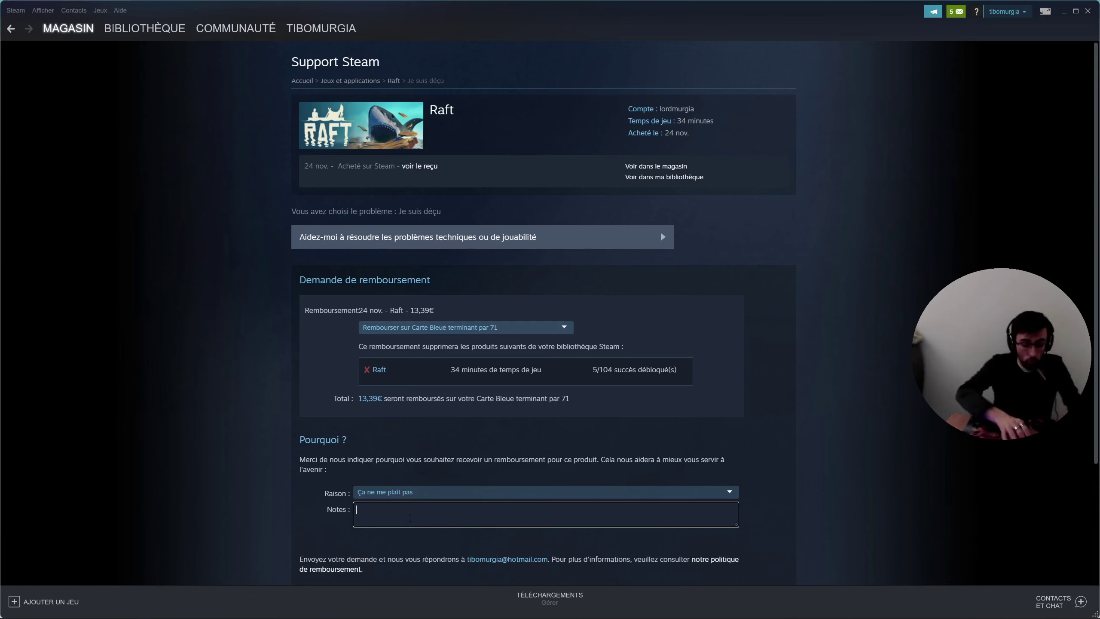
pyautogui.write('Le jeu est asse')
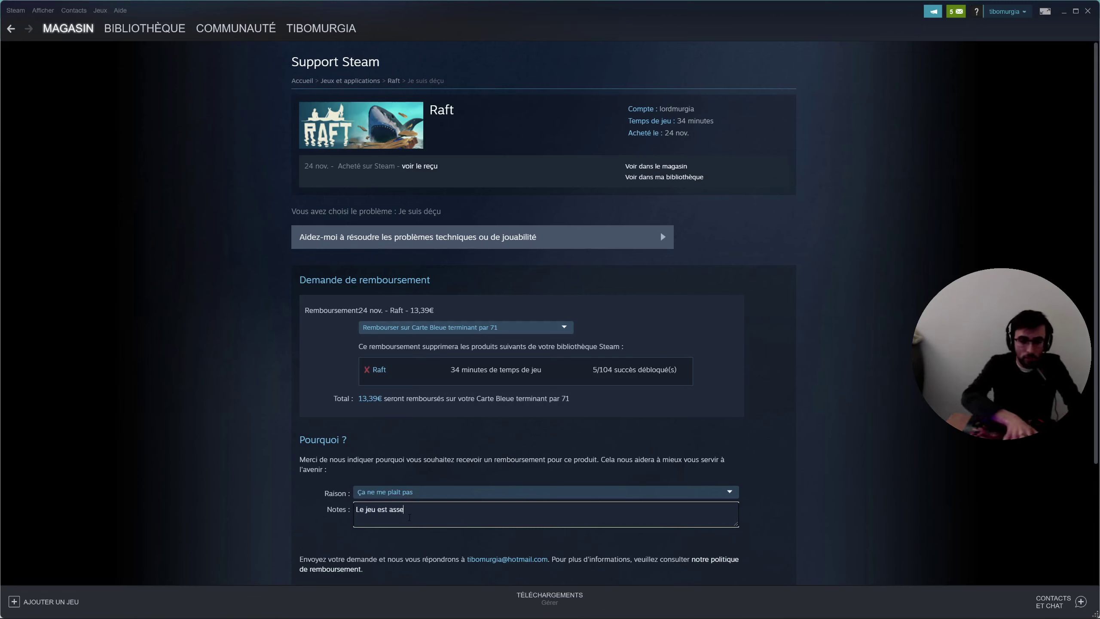
pyautogui.write('z redondant')
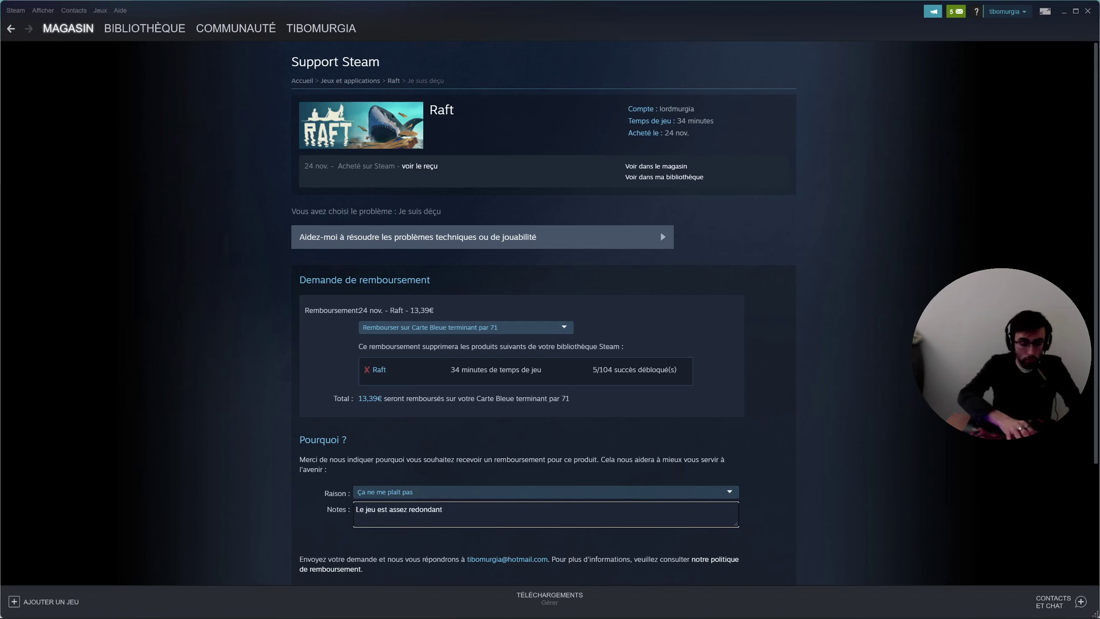
pyautogui.write(' en')
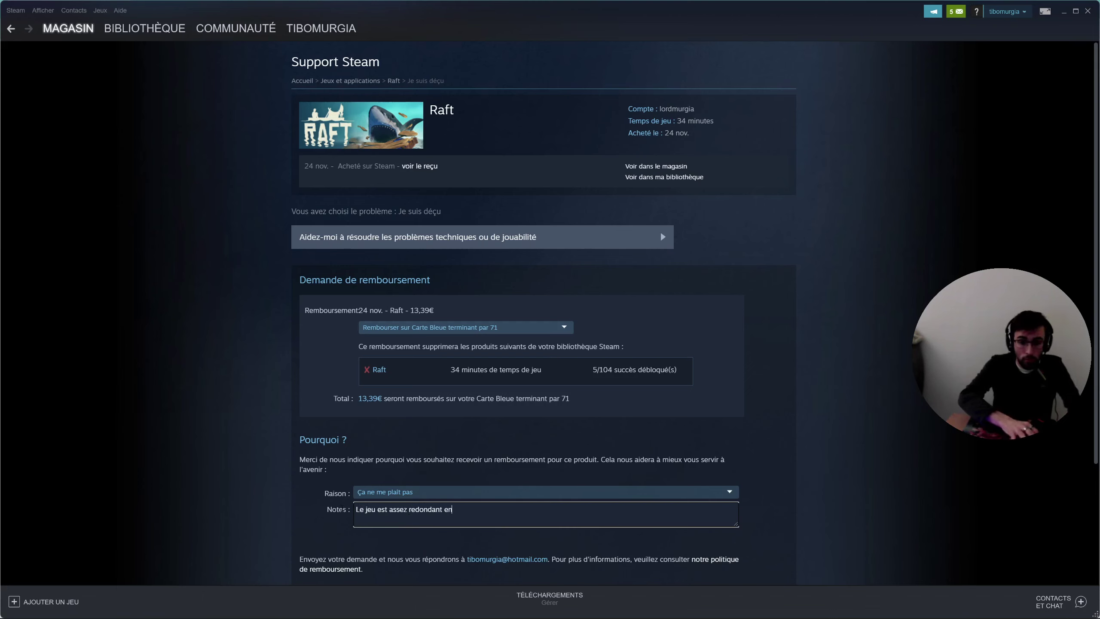
pyautogui.write(" l'espace d")
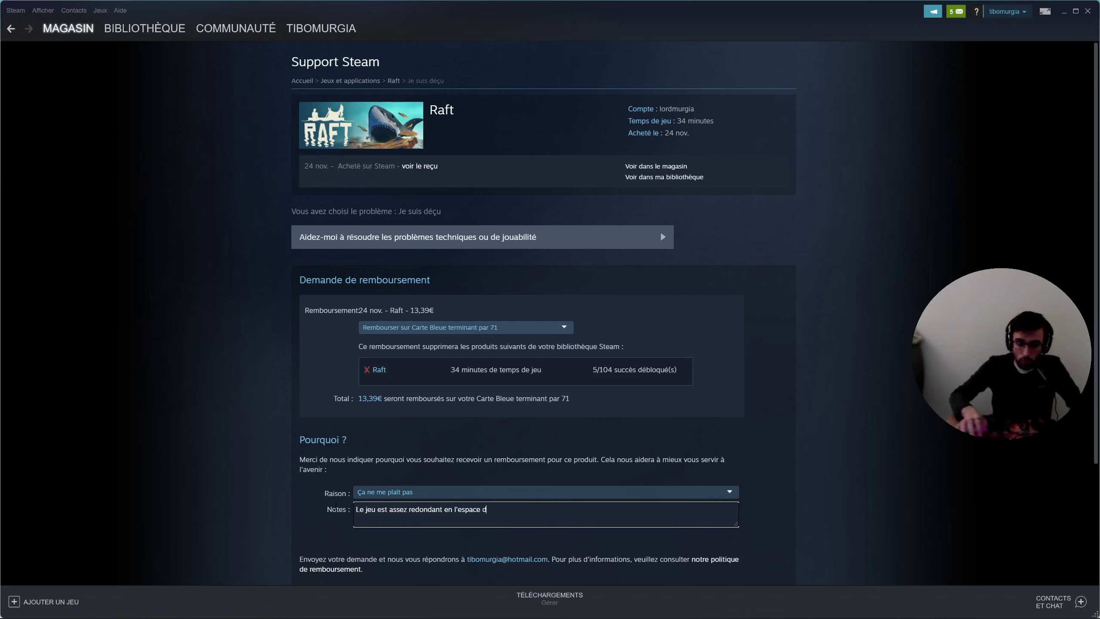
pyautogui.write('e 30 minutes.>')
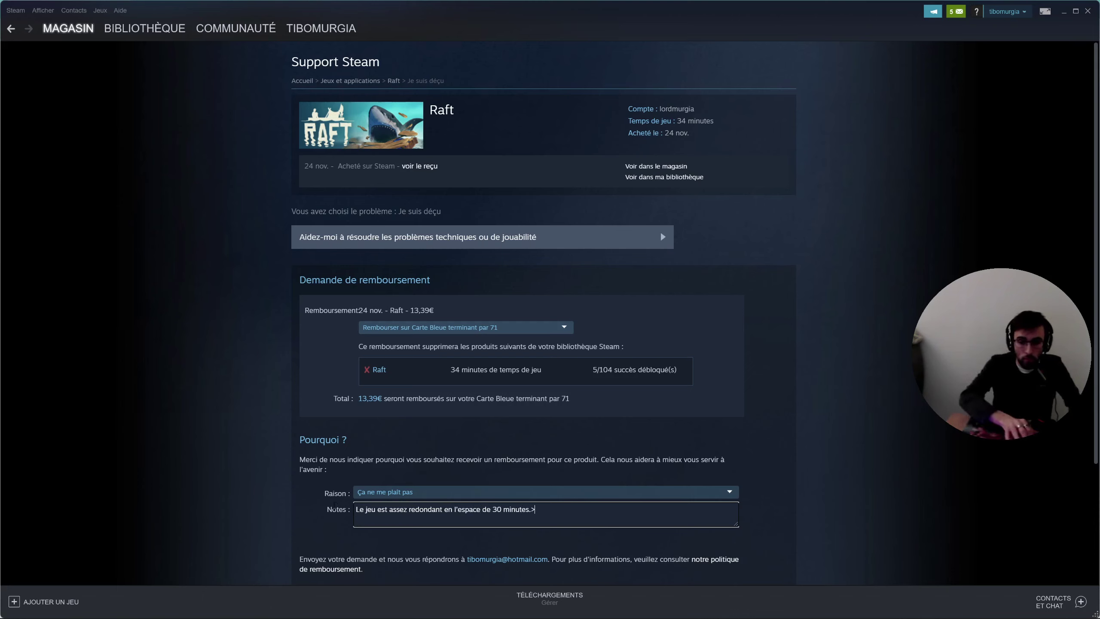
pyautogui.write('Il ne me pla')
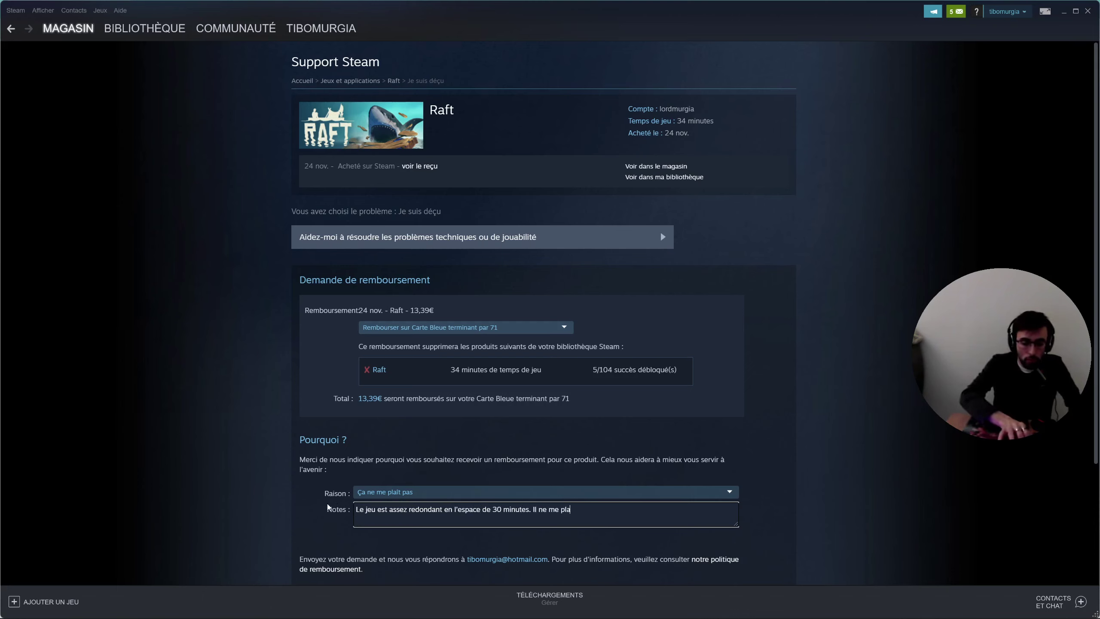
pyautogui.write('it pas, je sou')
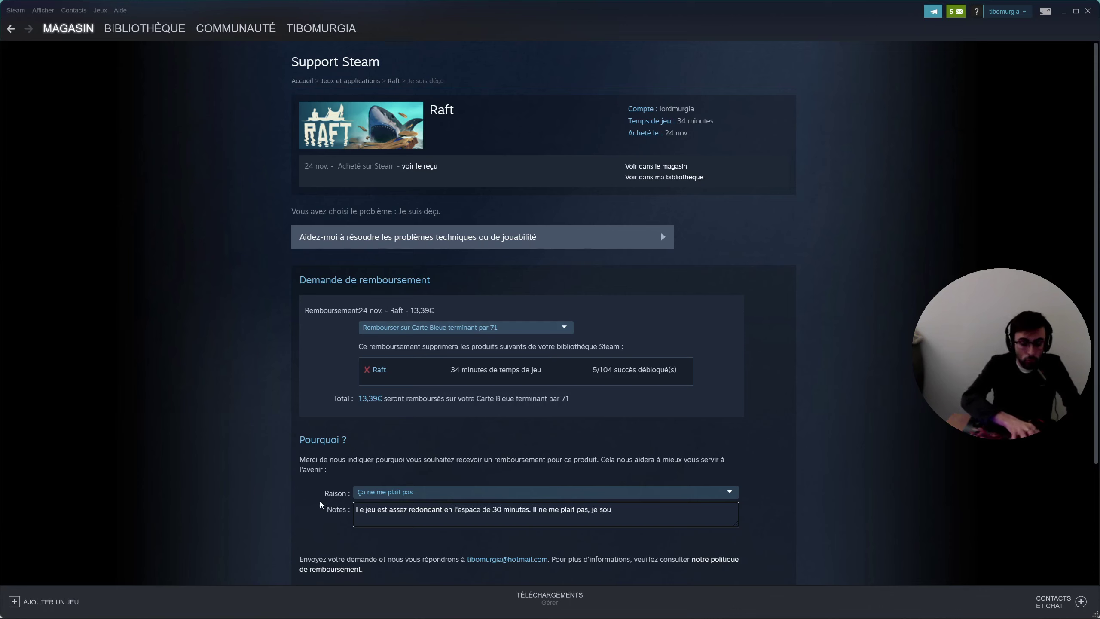
pyautogui.write('haite dorc un remboursement')
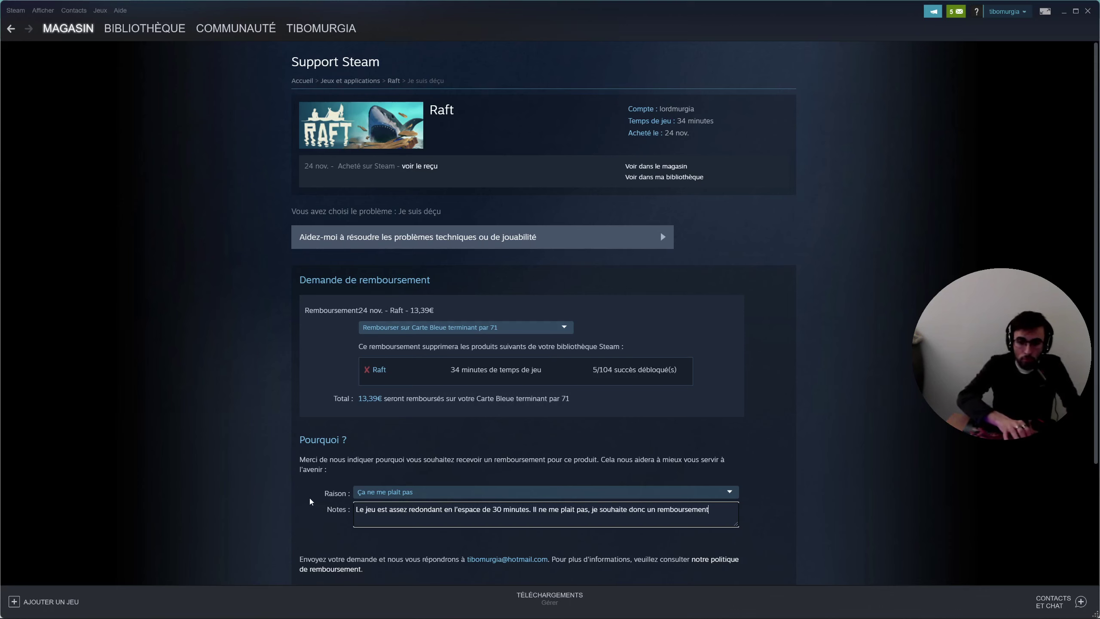
pyautogui.write('.')
pyautogui.scroll(-3, 302, 497)
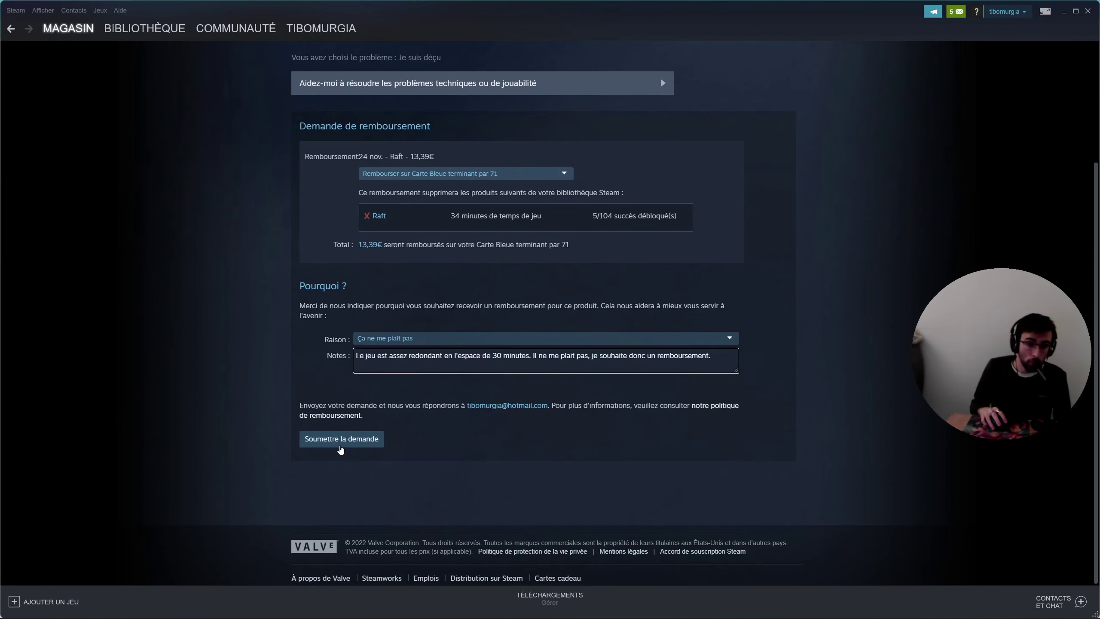
pyautogui.click(340, 449)
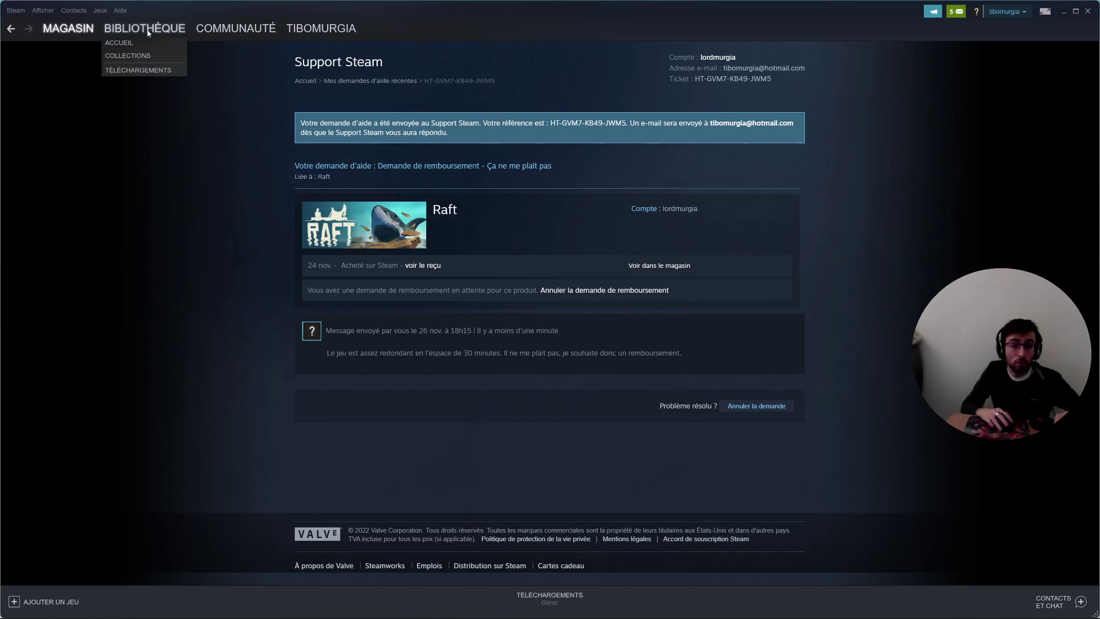
# Return to Steam Support by way of the library and check the refund request's status on Raft's support page
pyautogui.click(126, 27)
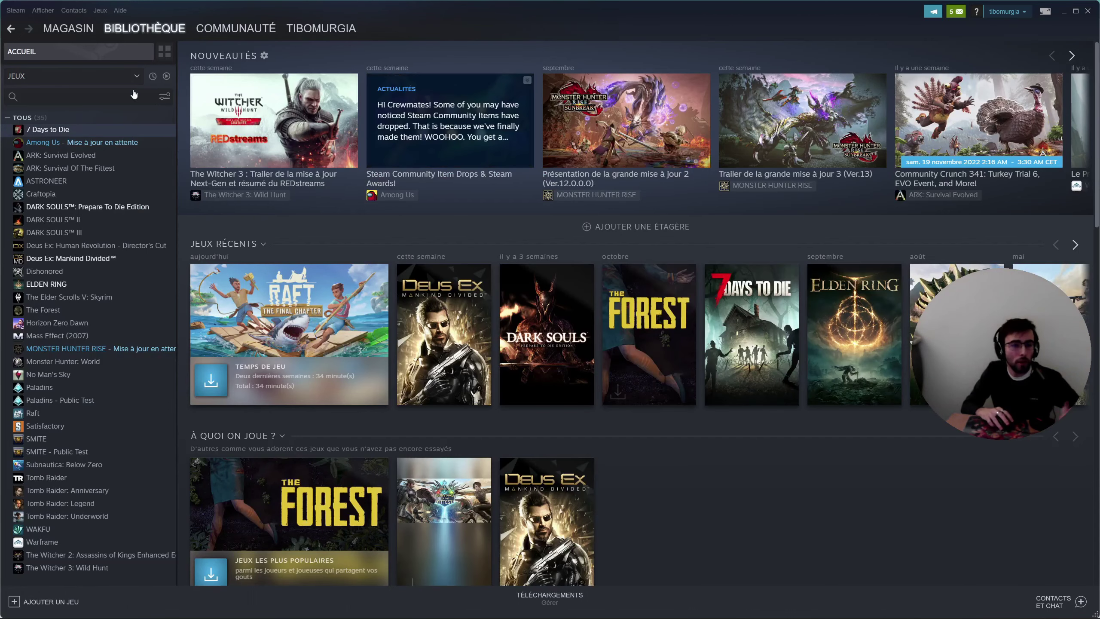
pyautogui.click(120, 10)
pyautogui.click(130, 24)
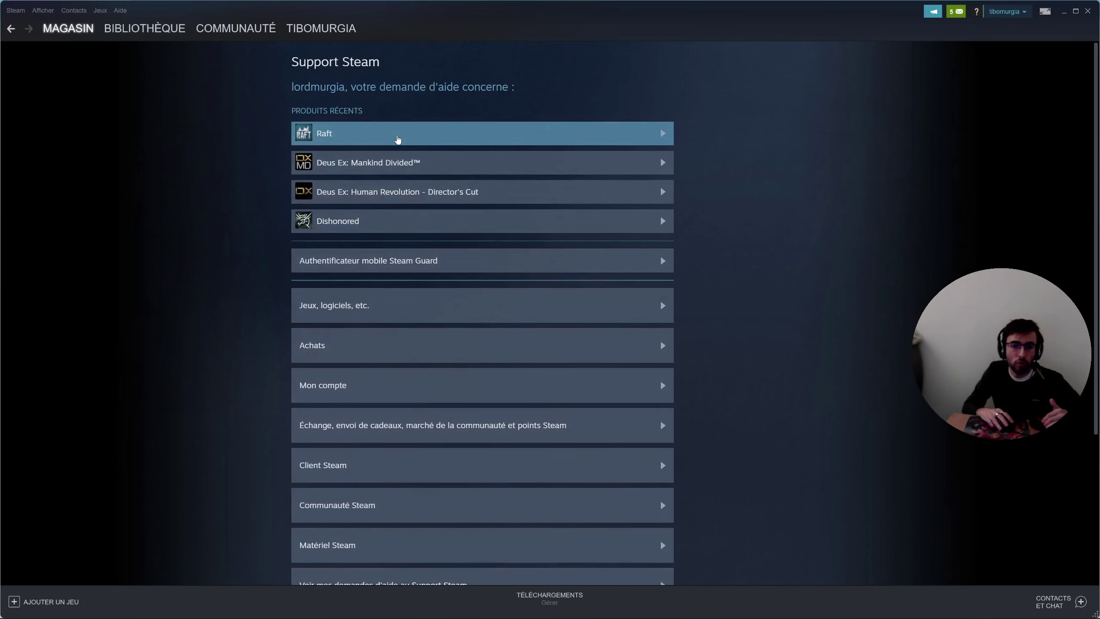
pyautogui.click(398, 138)
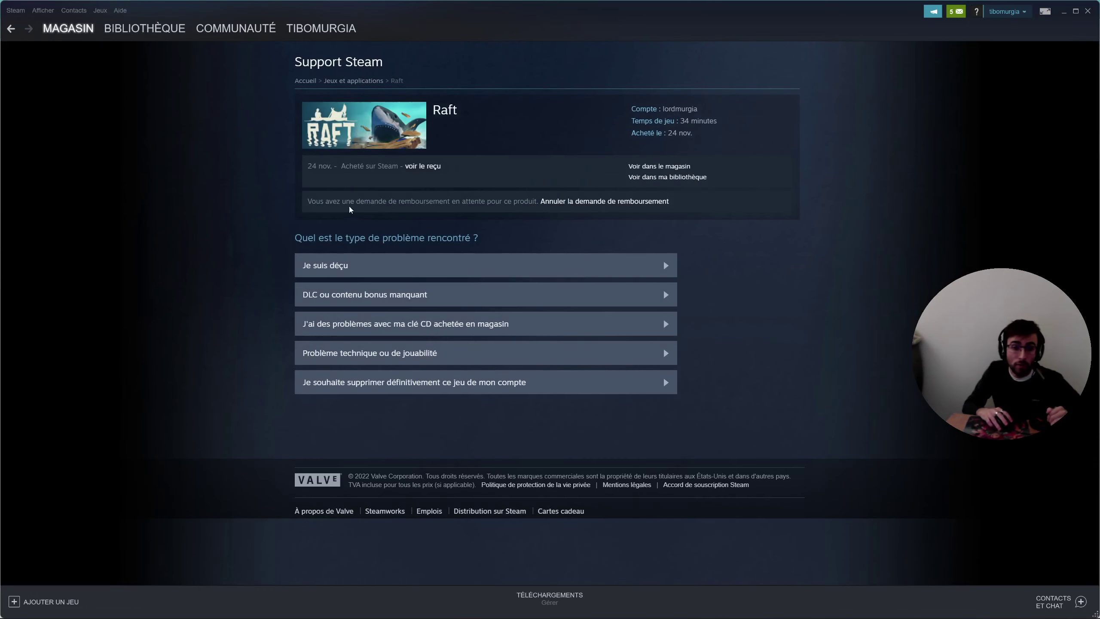
pyautogui.moveTo(307, 201); pyautogui.dragTo(535, 201)
pyautogui.click(542, 147)
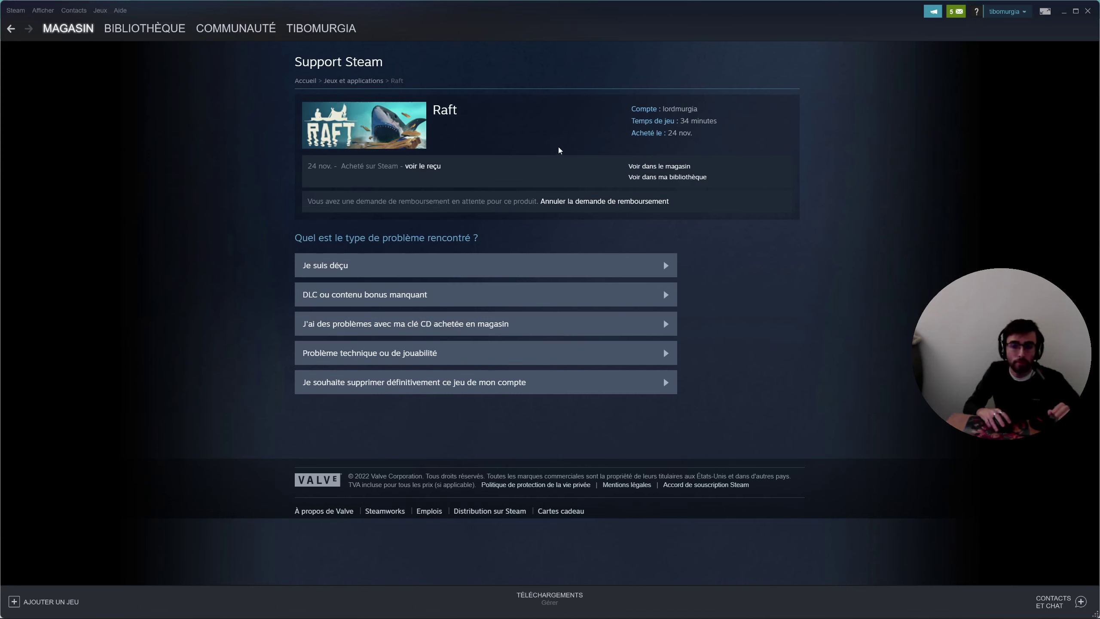
# View the options offered under "Je suis déçu" for Raft and return to the game's problem list
pyautogui.click(120, 10)
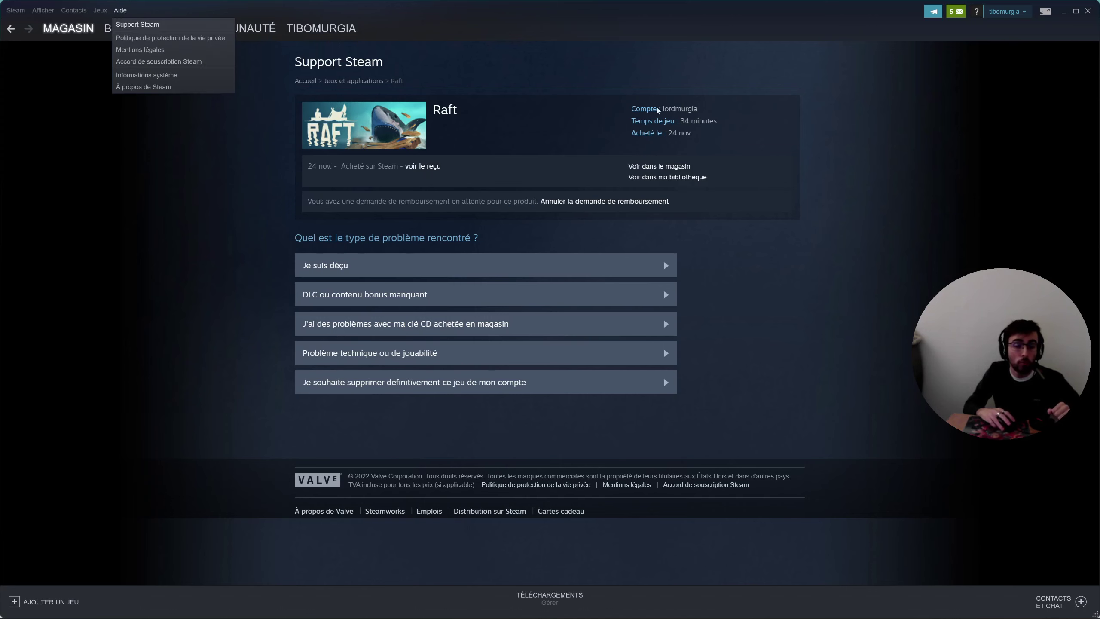
pyautogui.click(644, 102)
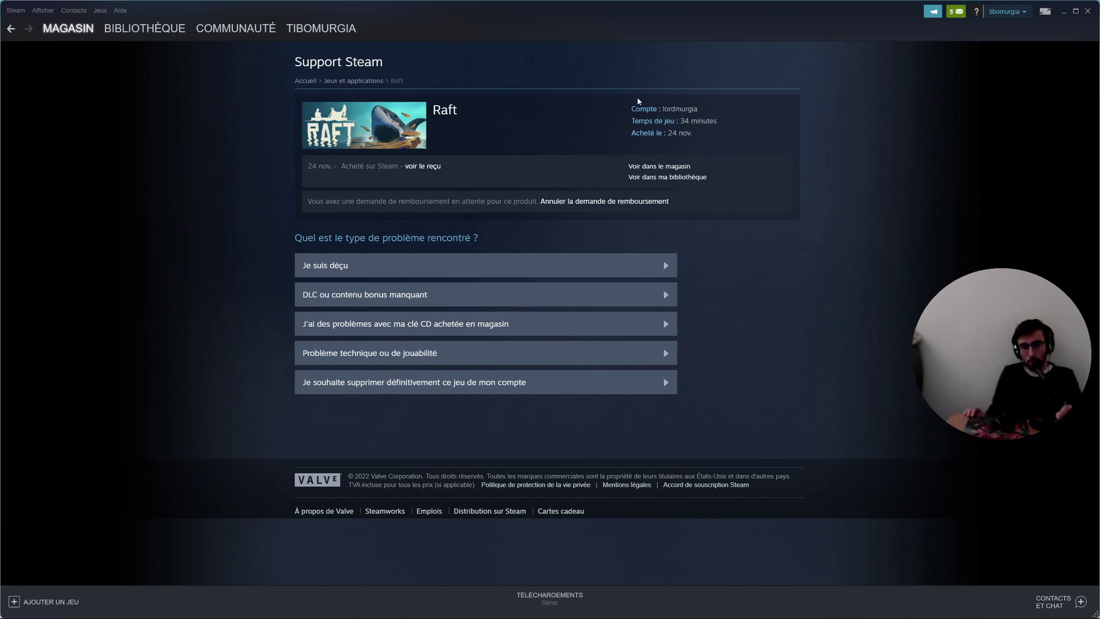
pyautogui.click(529, 265)
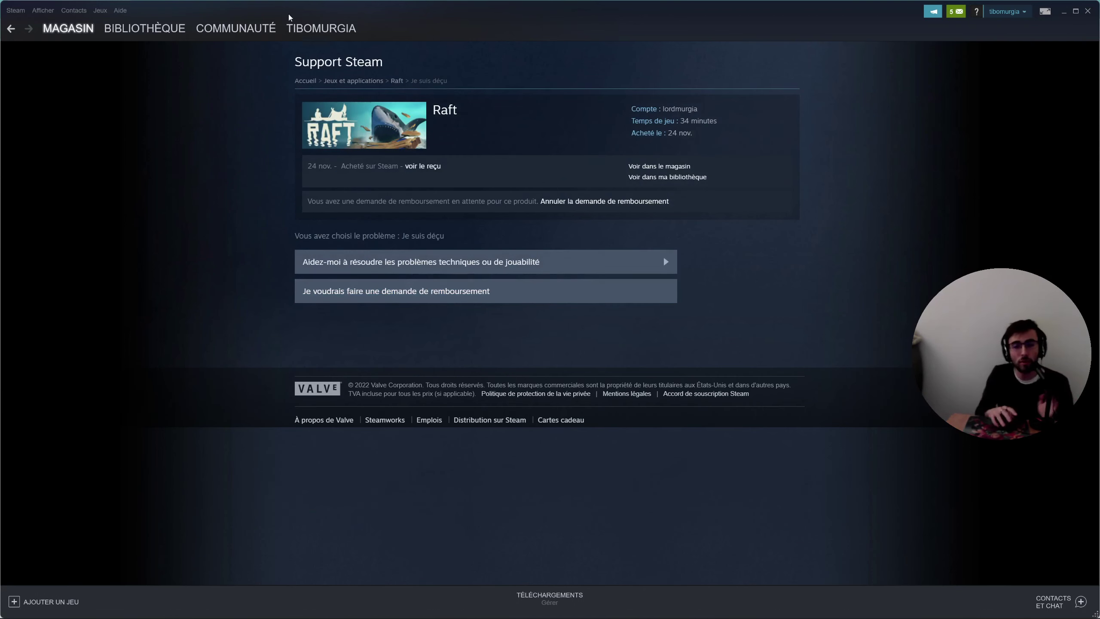
pyautogui.click(12, 28)
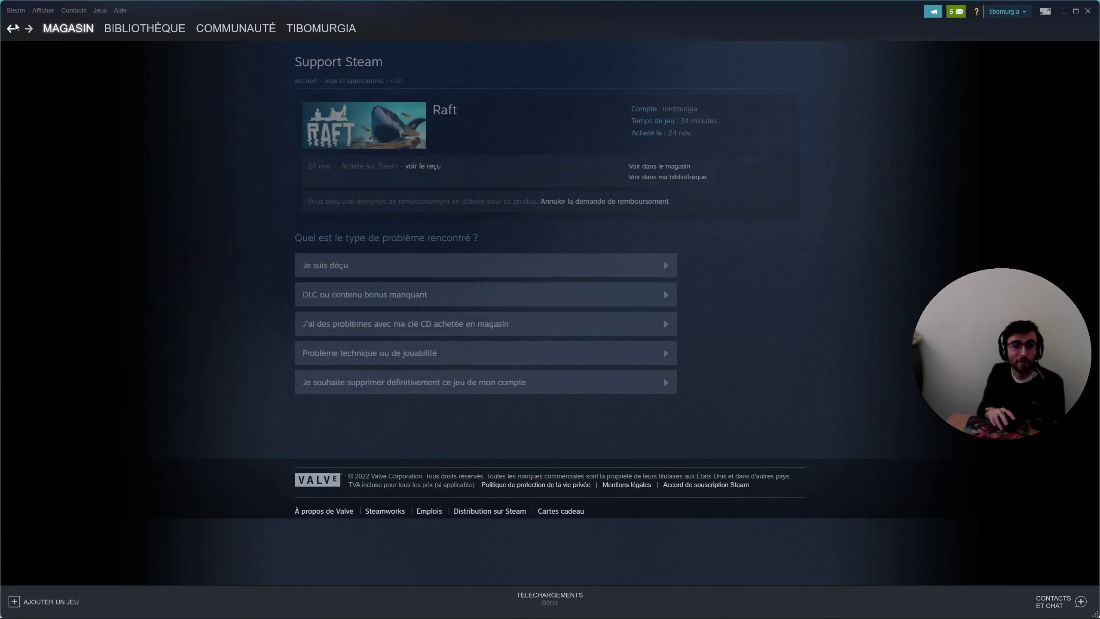